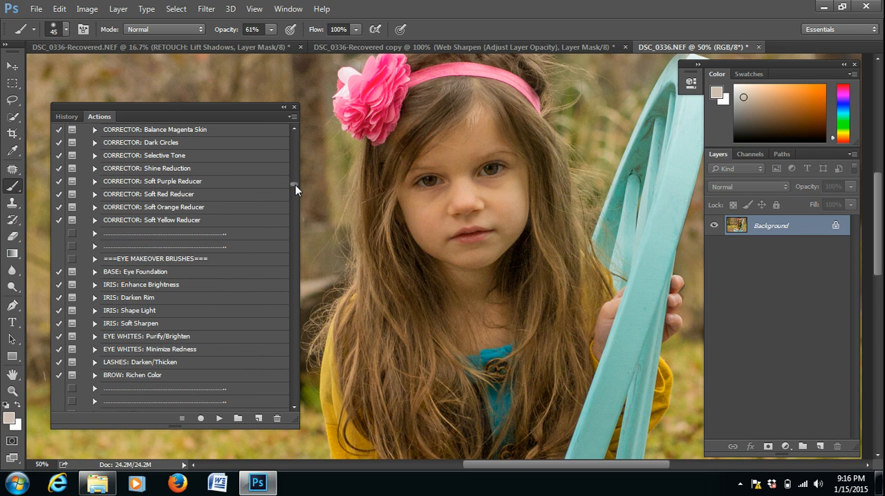
# - Run the IRIS: Enhance Brightness action and paint the iris on its mask with a 35 px brush at 100% opacity
pyautogui.click(153, 286)
pyautogui.click(220, 419)
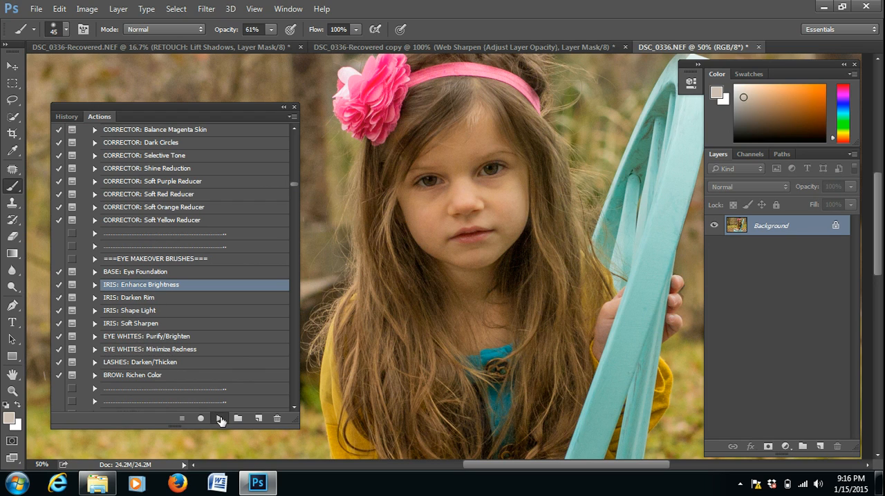
pyautogui.click(458, 230)
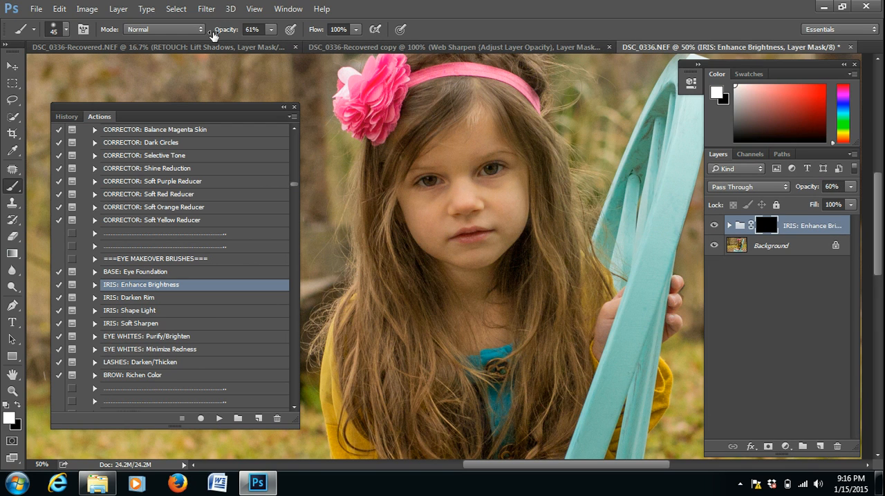
pyautogui.moveTo(217, 32); pyautogui.dragTo(311, 34)
pyautogui.press('[')
pyautogui.moveTo(493, 168); pyautogui.dragTo(509, 177)
# - Run the EYE WHITES: Purify/Brighten action and set the brush opacity to 50% for painting the eye whites
pyautogui.click(165, 337)
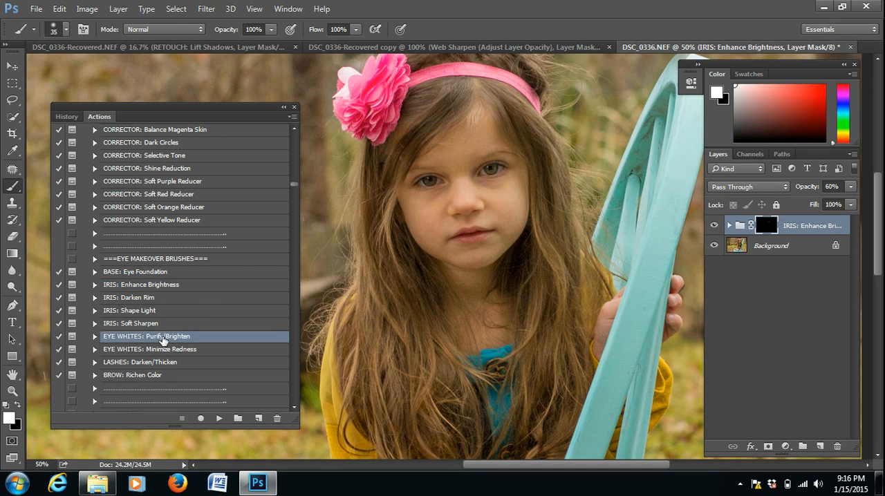
pyautogui.click(220, 419)
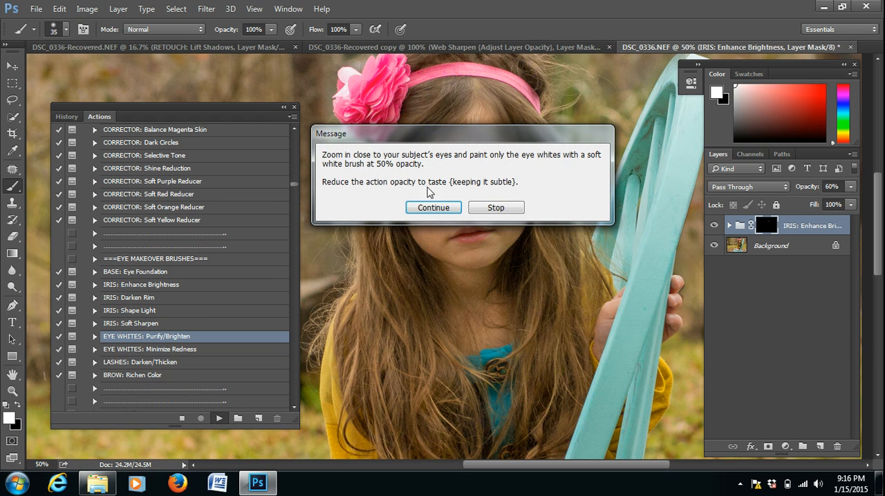
pyautogui.click(433, 207)
pyautogui.moveTo(232, 29); pyautogui.dragTo(201, 36)
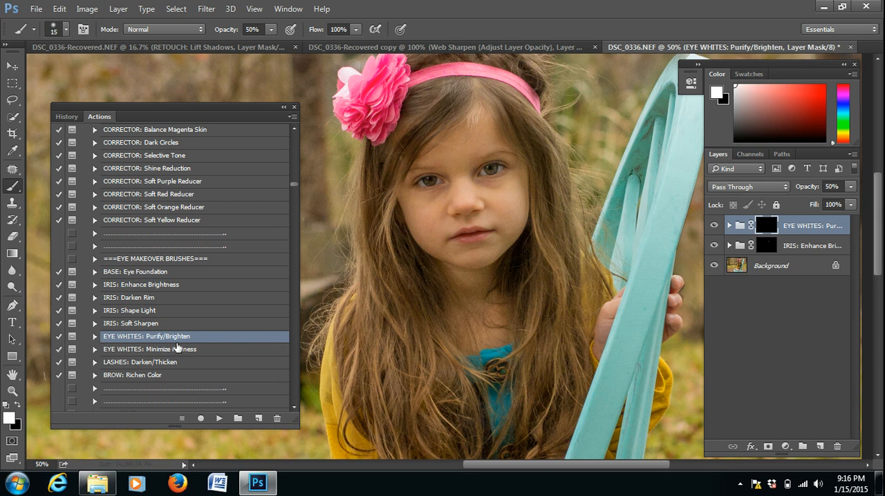
# - Run the IRIS: Shape Light action to add its masked layer above the eye whites group
pyautogui.click(152, 313)
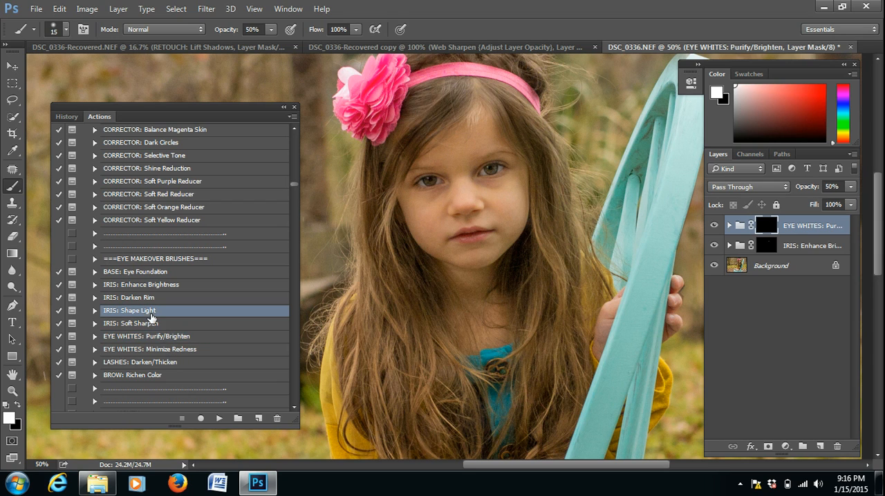
pyautogui.click(219, 418)
pyautogui.click(469, 232)
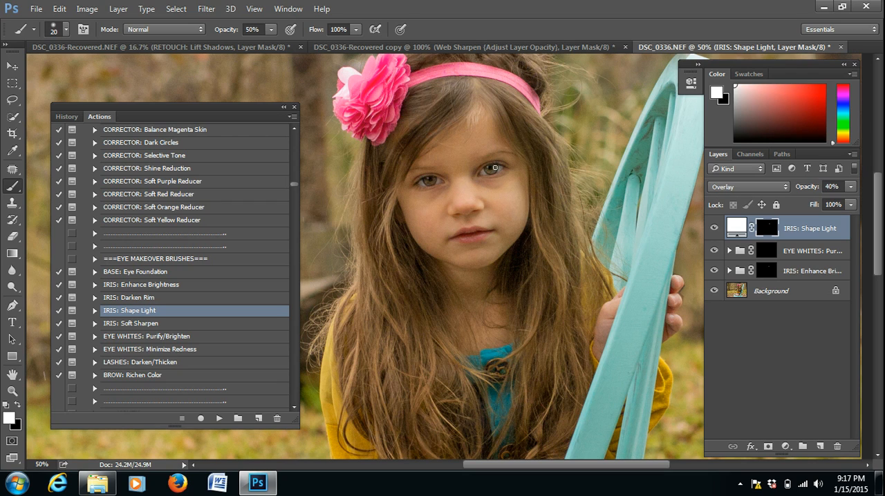
# - Run the IRIS: Darken Rim action through its instruction message to add the masked rim group
pyautogui.click(148, 300)
pyautogui.click(219, 418)
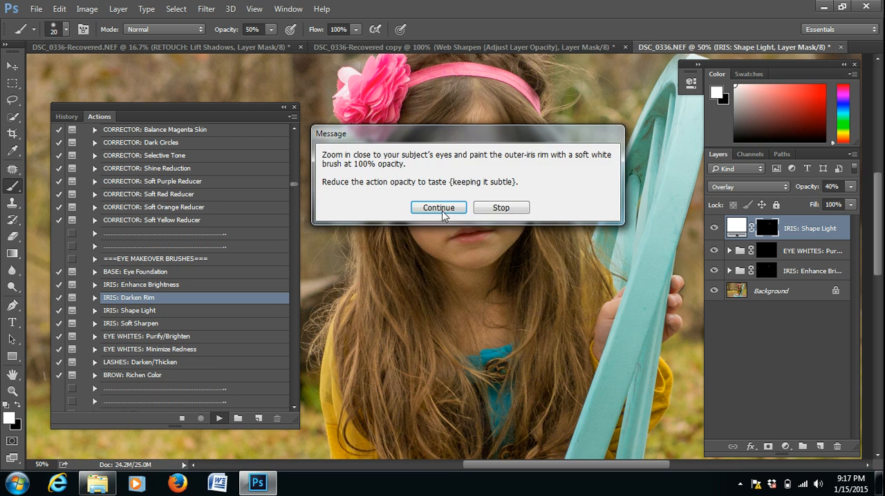
pyautogui.click(441, 207)
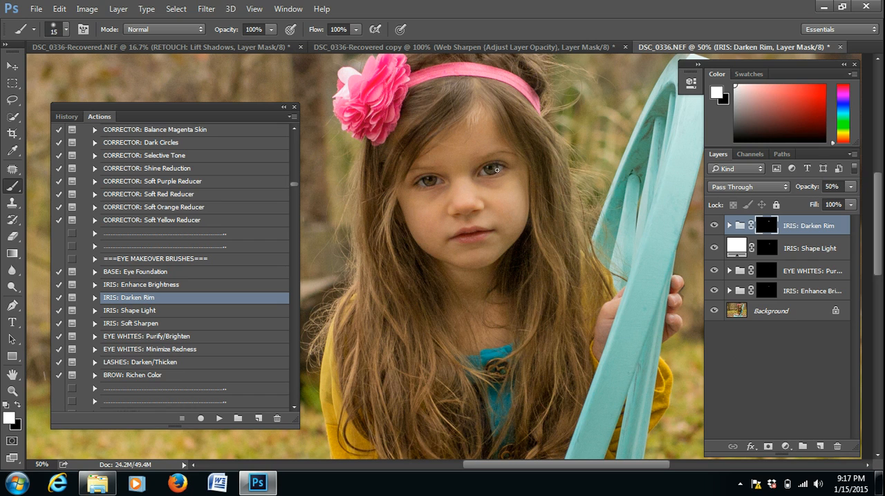
# - Run the LASHES: Darken/Thicken action through its instruction message to add the masked lashes group
pyautogui.click(143, 363)
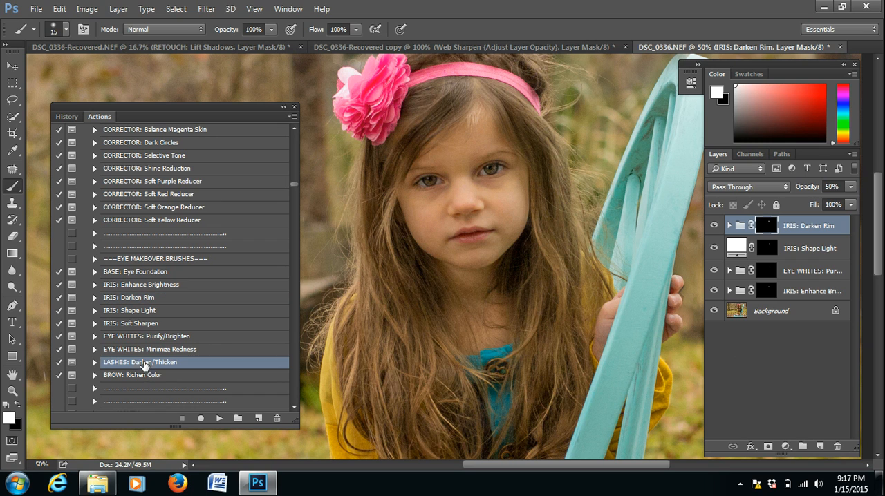
pyautogui.click(220, 419)
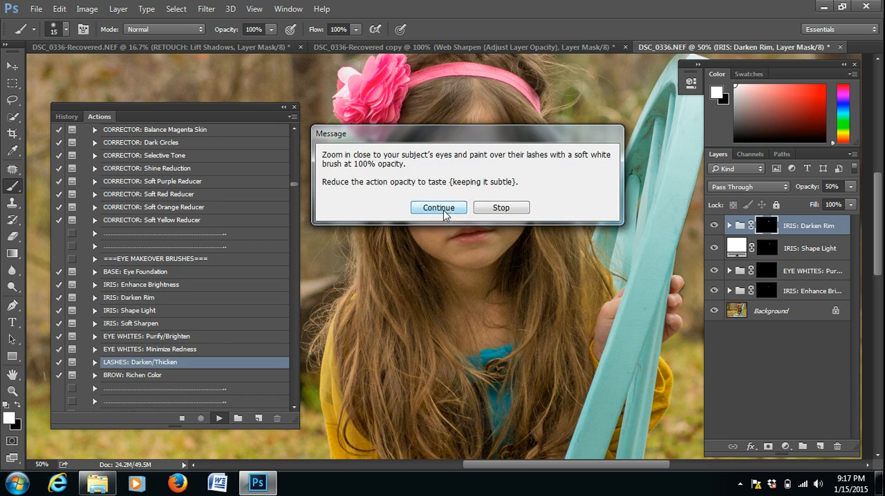
pyautogui.click(443, 209)
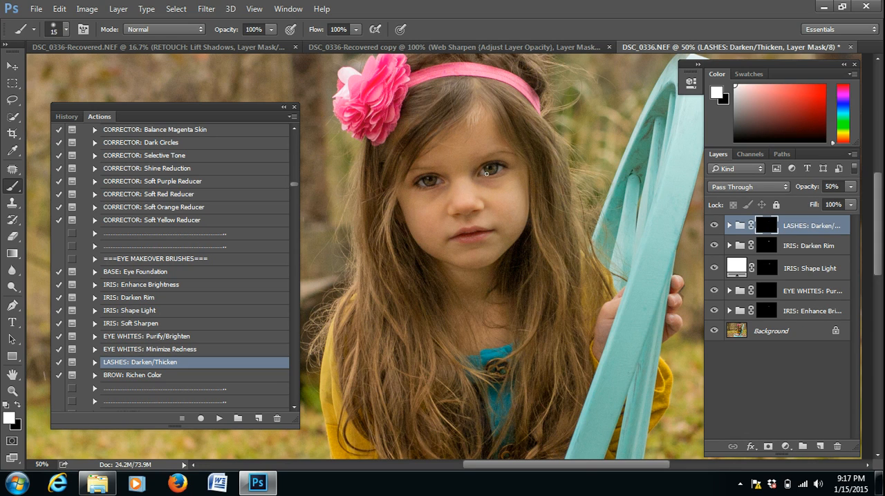
# - Run the IRIS: Soft Sharpen action, enlarge the brush and paint over the iris on its mask
pyautogui.click(141, 324)
pyautogui.click(219, 418)
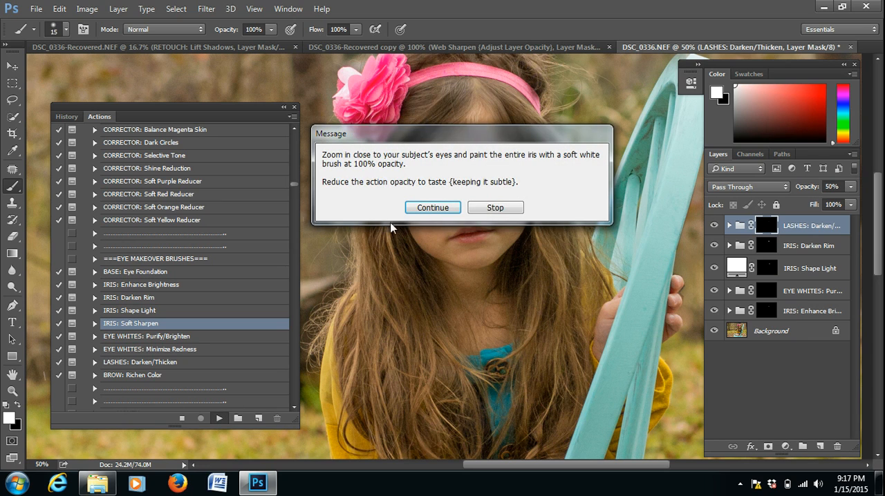
pyautogui.click(420, 207)
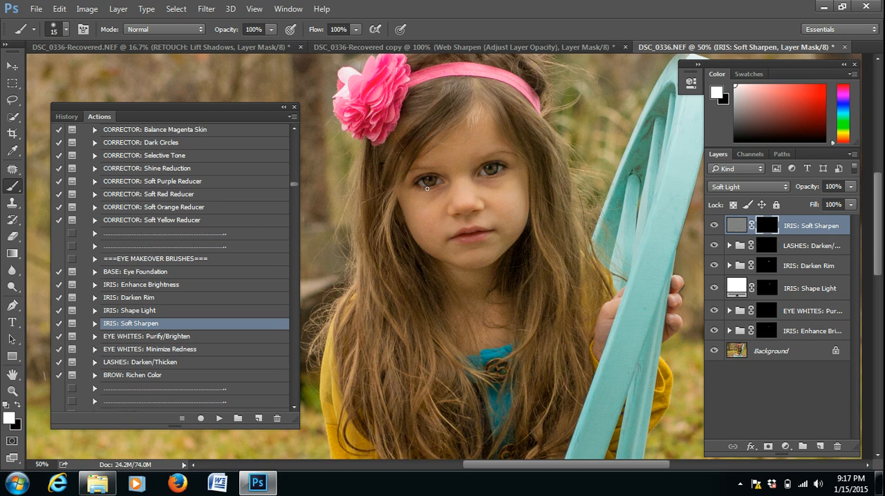
pyautogui.press(']')
pyautogui.moveTo(431, 182); pyautogui.dragTo(440, 181)
# - Run the CORRECTOR: Dark Circles action with skin tone #caa886 sampled from the cheek below the eye, and set the brush opacity to 48%
pyautogui.click(178, 144)
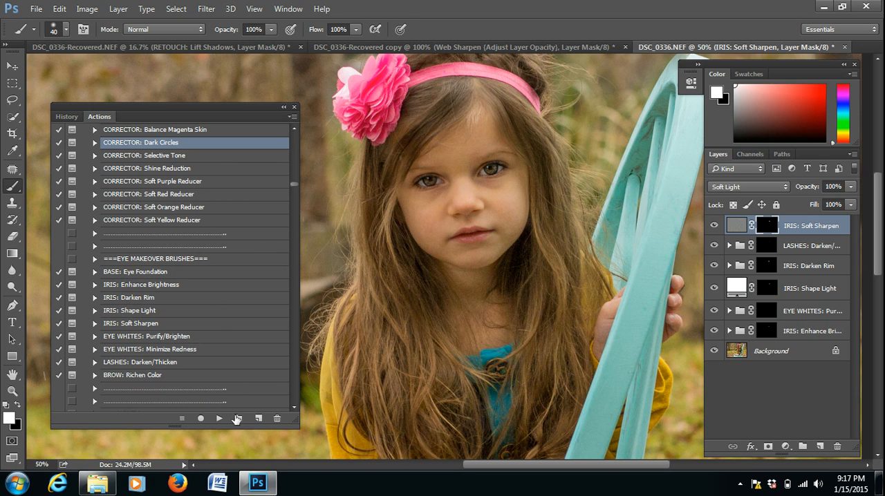
pyautogui.click(219, 419)
pyautogui.click(475, 229)
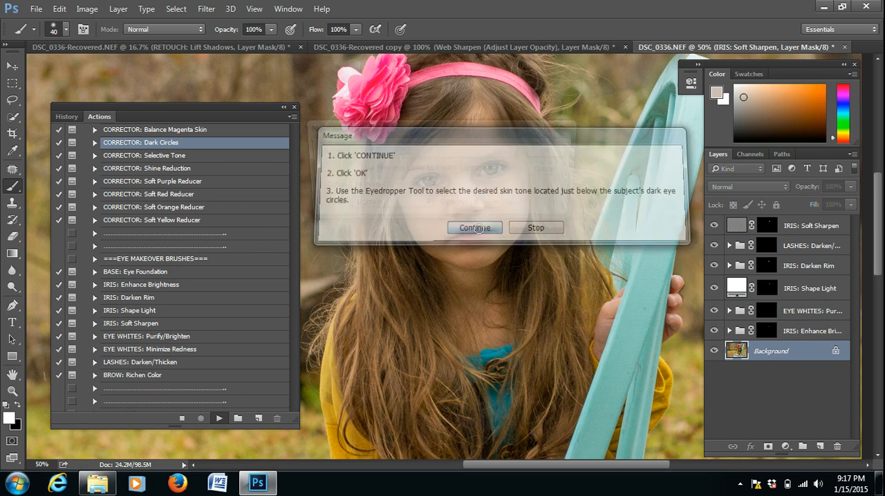
pyautogui.click(555, 150)
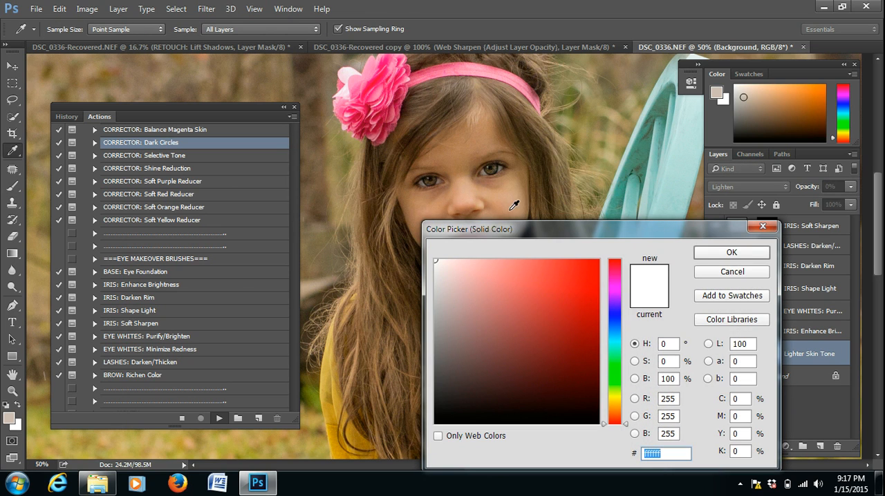
pyautogui.click(511, 190)
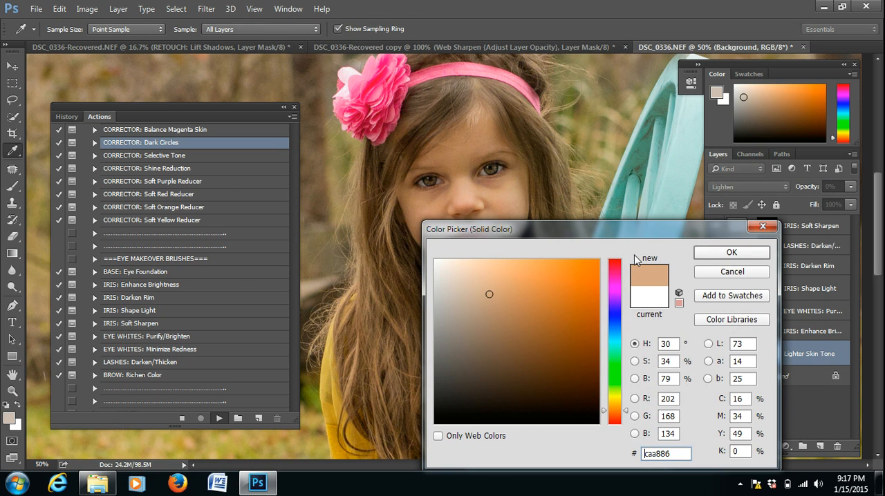
pyautogui.click(729, 252)
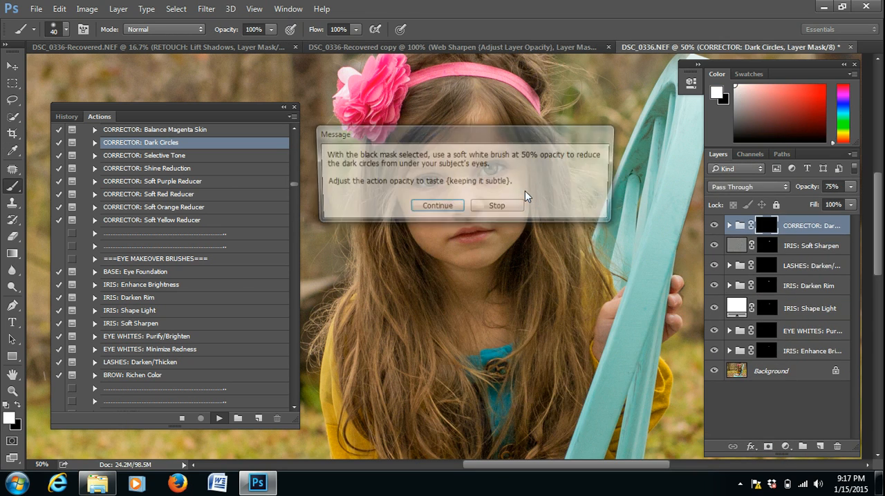
pyautogui.click(450, 206)
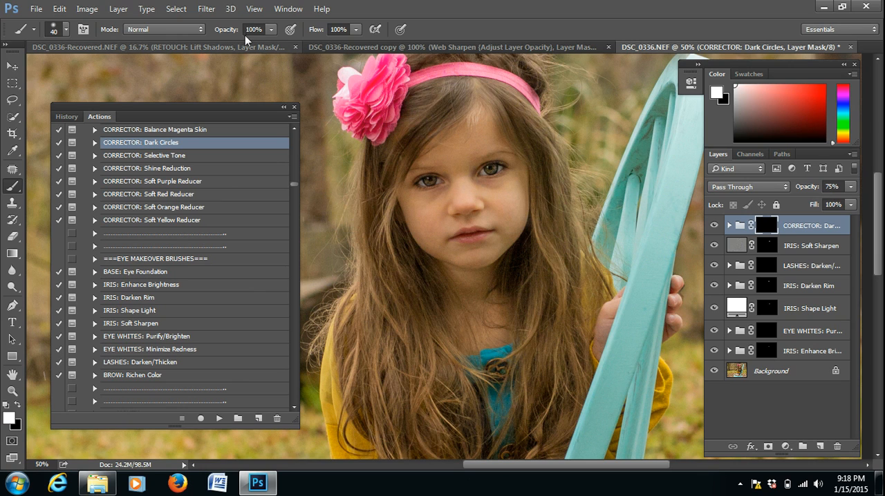
pyautogui.moveTo(234, 31); pyautogui.dragTo(197, 30)
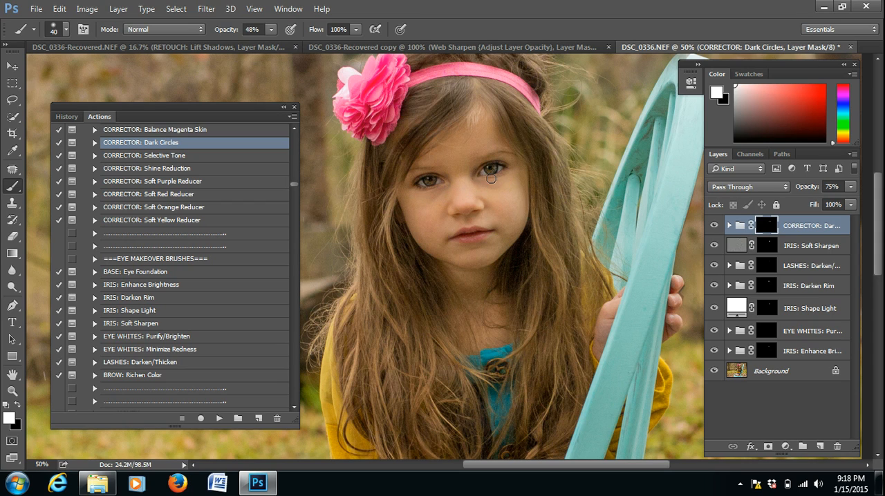
# - Run the BROW: Richen Color action through its instruction message to add the masked brow layer
pyautogui.click(148, 375)
pyautogui.click(218, 419)
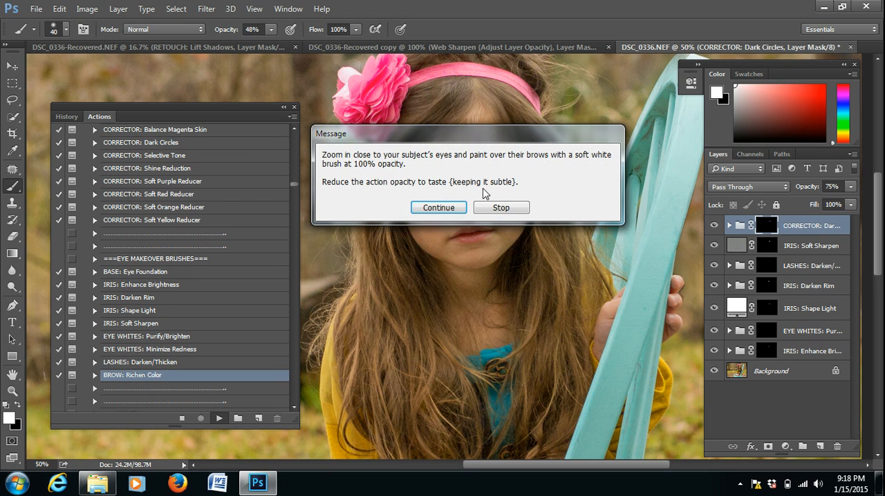
pyautogui.click(439, 206)
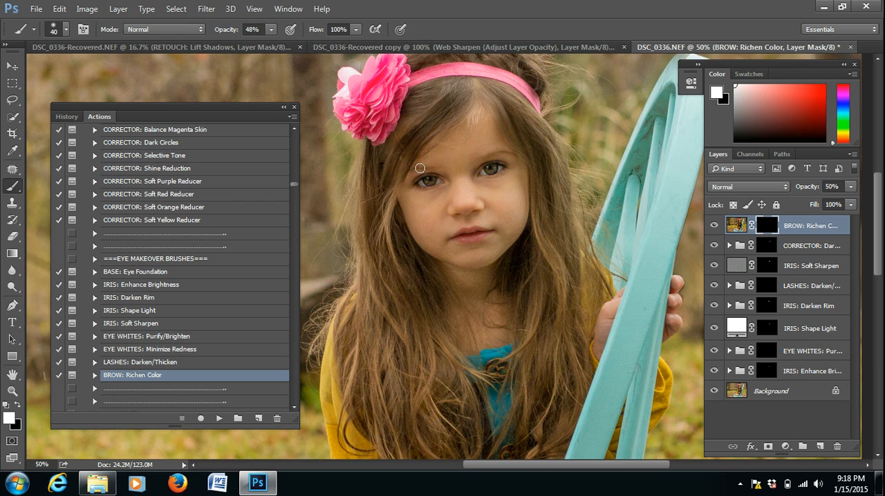
# - Find the SMOOTHER: No Detail action higher in the action set and run it through its message
pyautogui.click(294, 129)
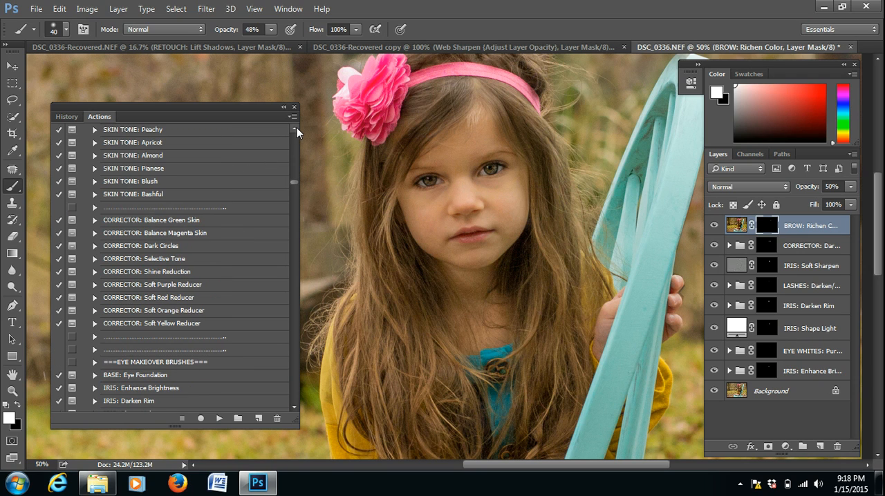
pyautogui.click(297, 127)
pyautogui.click(128, 181)
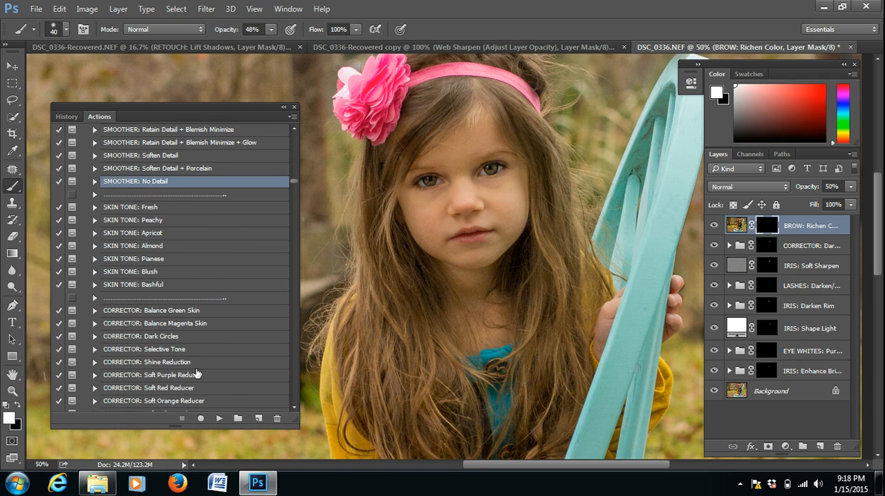
pyautogui.click(219, 419)
pyautogui.click(459, 228)
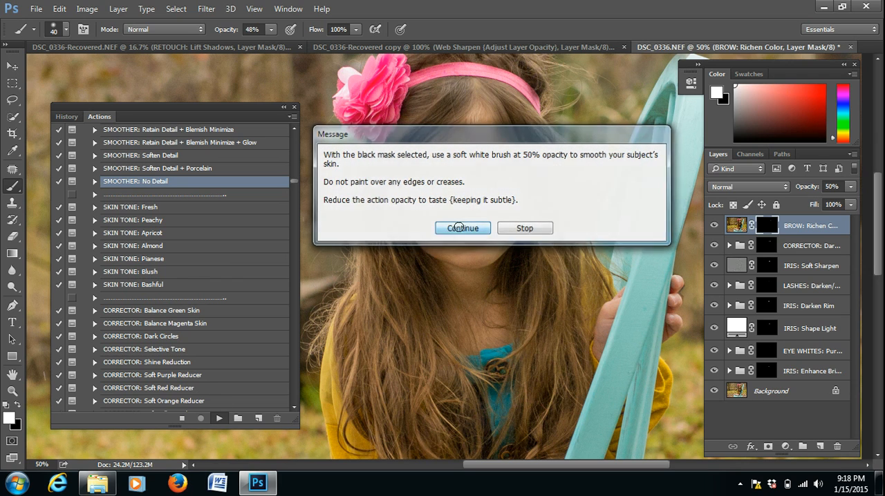
# - Paint over the girl's facial skin on the smoother mask with a 60 px brush, then shrink the brush for smaller areas
pyautogui.press(']')
pyautogui.press(']')
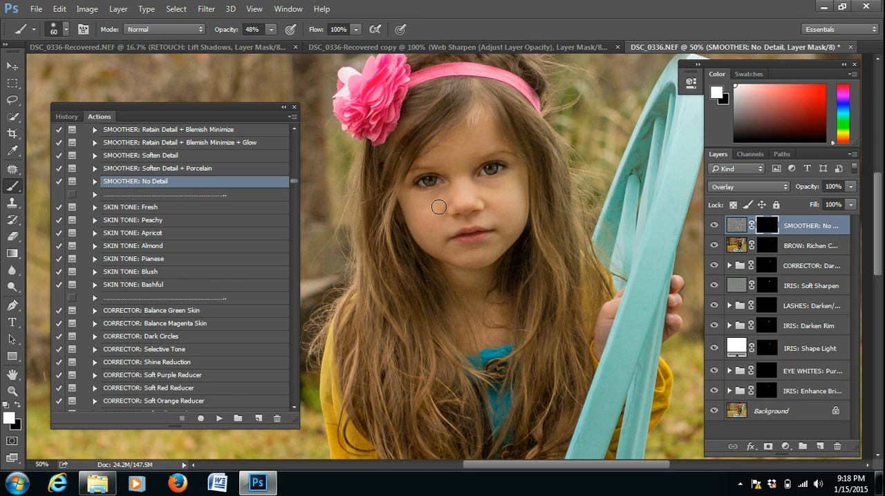
pyautogui.moveTo(443, 159)
pyautogui.mouseDown()
pyautogui.moveTo(459, 139)
pyautogui.moveTo(461, 149)
pyautogui.moveTo(473, 144)
pyautogui.moveTo(489, 123)
pyautogui.moveTo(493, 144)
pyautogui.moveTo(454, 165)
pyautogui.moveTo(467, 168)
pyautogui.moveTo(465, 183)
pyautogui.moveTo(453, 166)
pyautogui.moveTo(465, 202)
pyautogui.moveTo(454, 190)
pyautogui.moveTo(411, 200)
pyautogui.moveTo(426, 230)
pyautogui.moveTo(443, 197)
pyautogui.moveTo(436, 245)
pyautogui.moveTo(425, 238)
pyautogui.moveTo(434, 249)
pyautogui.moveTo(474, 258)
pyautogui.moveTo(504, 241)
pyautogui.moveTo(517, 221)
pyautogui.moveTo(514, 175)
pyautogui.moveTo(476, 185)
pyautogui.moveTo(495, 204)
pyautogui.moveTo(488, 219)
pyautogui.moveTo(517, 179)
pyautogui.moveTo(497, 243)
pyautogui.mouseUp()
pyautogui.press('[')
pyautogui.press('[')
pyautogui.press('[')
# - Reduce the opacity of the IRIS: Enhance Brightness and EYE WHITES: Purify/Brighten groups while viewing the whole photo
pyautogui.click(12, 391)
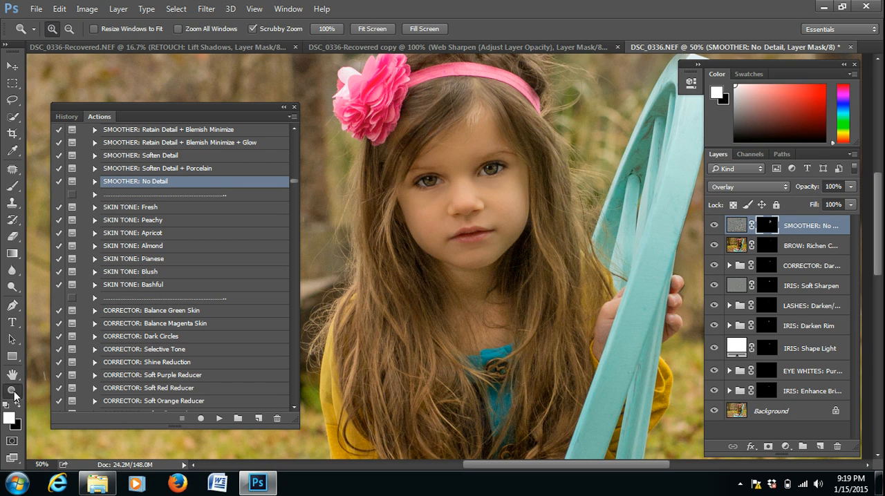
pyautogui.click(446, 213)
pyautogui.click(446, 213)
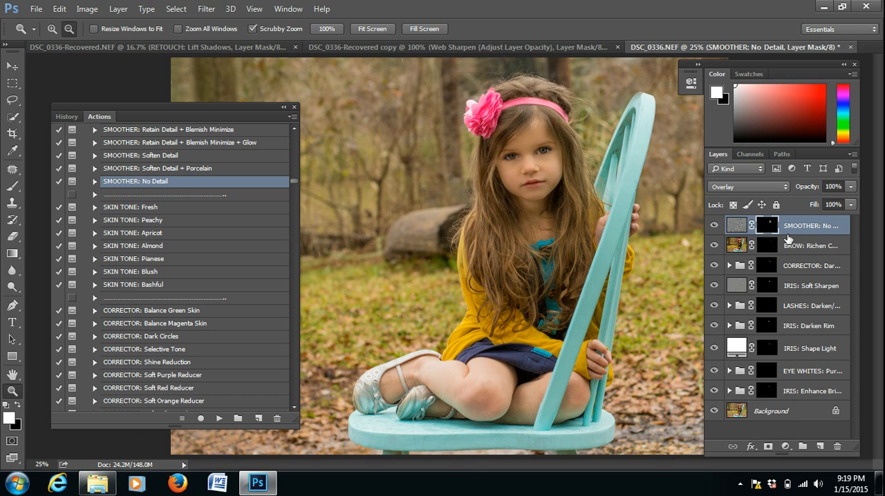
pyautogui.click(804, 392)
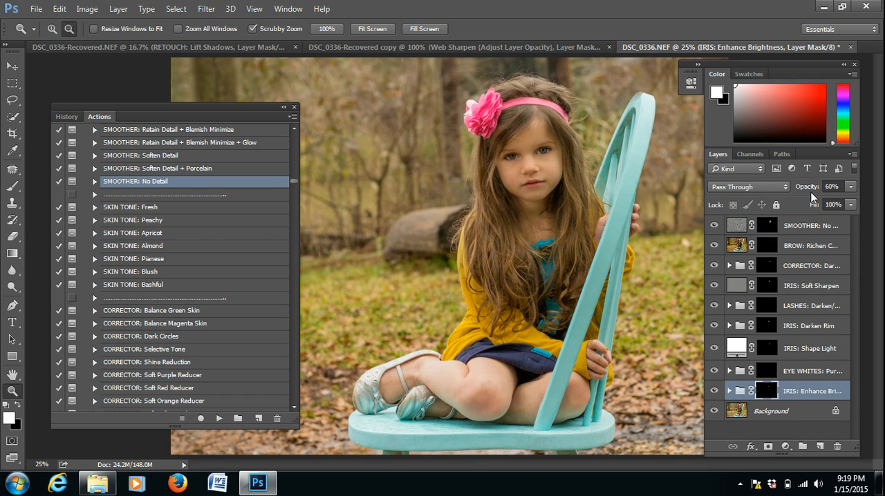
pyautogui.moveTo(813, 191)
pyautogui.mouseDown()
pyautogui.moveTo(802, 191)
pyautogui.moveTo(809, 188)
pyautogui.mouseUp()
pyautogui.click(775, 374)
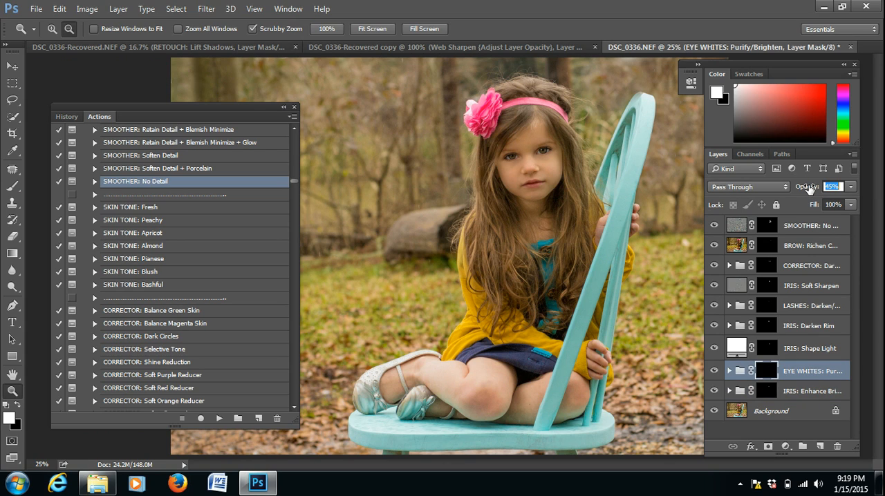
pyautogui.moveTo(809, 189); pyautogui.dragTo(804, 191)
# - Slightly lower the IRIS: Shape Light layer's opacity and set the IRIS: Darken Rim group's opacity to 49%
pyautogui.click(781, 354)
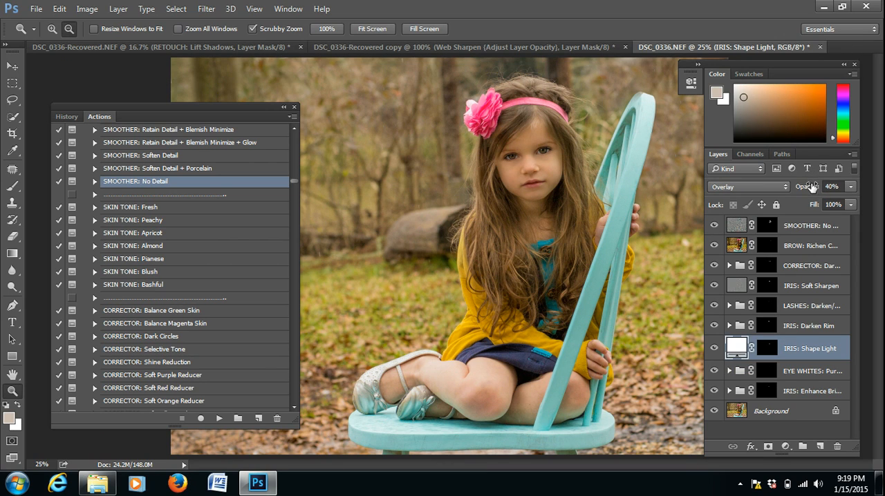
pyautogui.moveTo(812, 187); pyautogui.dragTo(810, 189)
pyautogui.click(795, 330)
pyautogui.moveTo(813, 190); pyautogui.dragTo(811, 191)
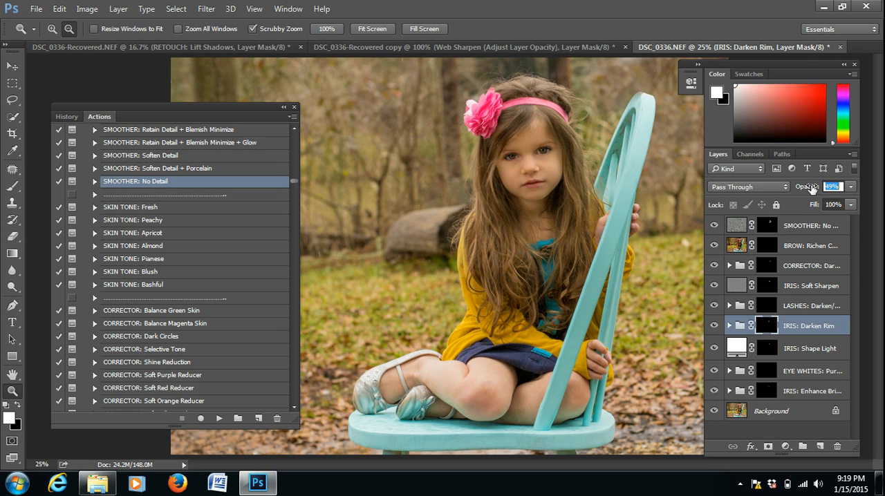
# - Reduce the IRIS: Soft Sharpen layer's opacity and set the SMOOTHER: No Detail layer's opacity to 53%
pyautogui.click(813, 288)
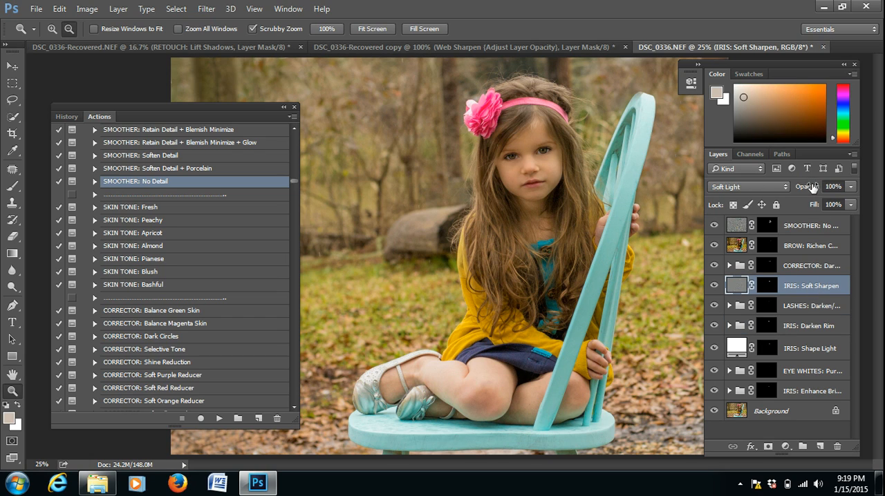
pyautogui.moveTo(813, 188); pyautogui.dragTo(784, 188)
pyautogui.click(813, 227)
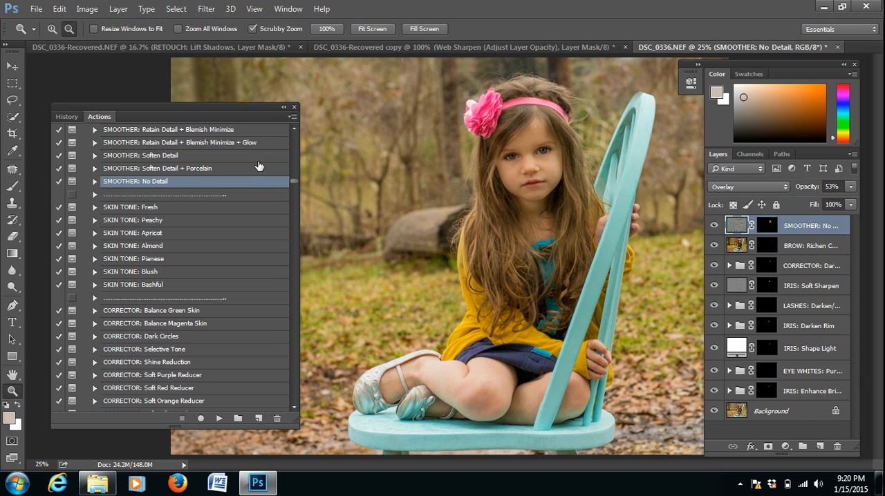
# - Run the SKIN TONE: Bashful action and set the brush opacity to 27% for painting its mask
pyautogui.click(158, 290)
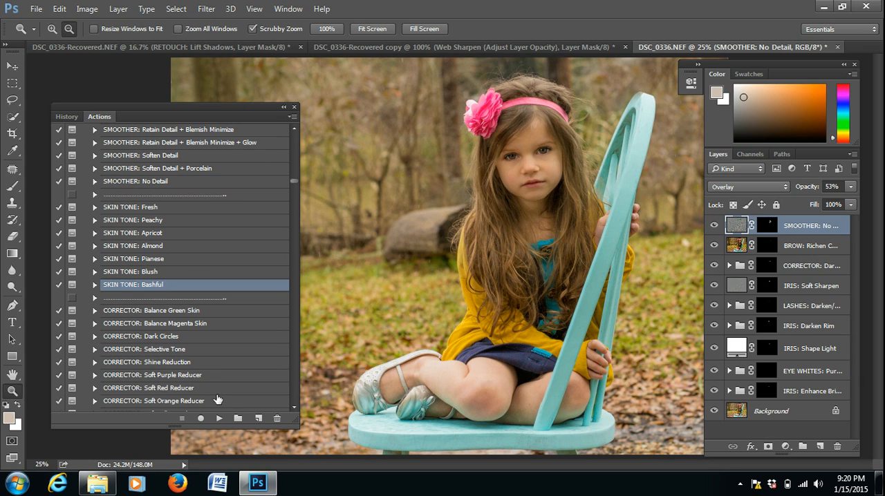
pyautogui.click(219, 419)
pyautogui.click(451, 206)
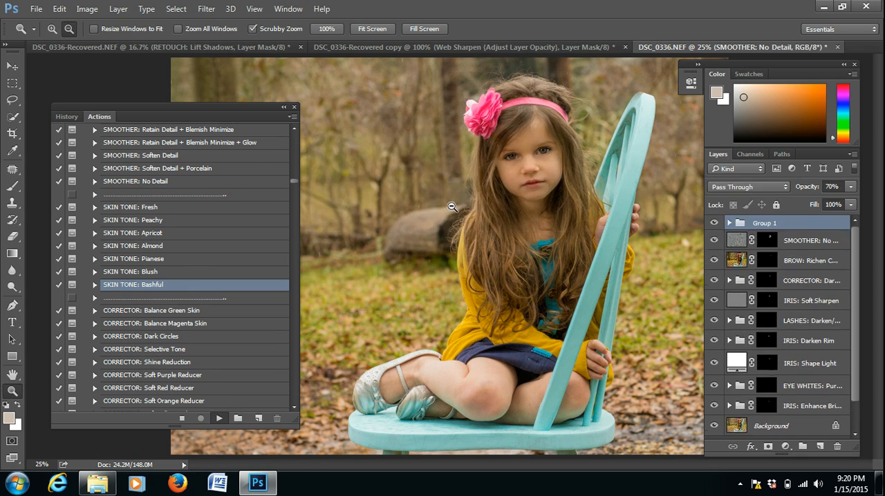
pyautogui.moveTo(229, 32); pyautogui.dragTo(216, 32)
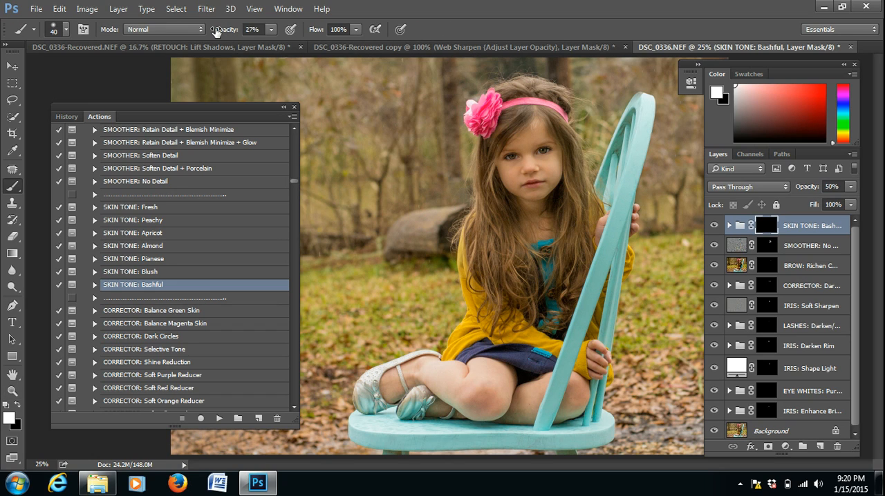
# - Enlarge the brush to 125 px for the skin tone mask and set the SKIN TONE: Bashful group's opacity to 44%
pyautogui.press(']')
pyautogui.press(']')
pyautogui.press(']')
pyautogui.moveTo(814, 188); pyautogui.dragTo(810, 192)
pyautogui.press('Return')
# - Run the LIPS: Red Rosy action and shrink the brush to 40 px for painting the girl's lips on its mask
pyautogui.click(294, 408)
pyautogui.moveTo(294, 410); pyautogui.dragTo(294, 410)
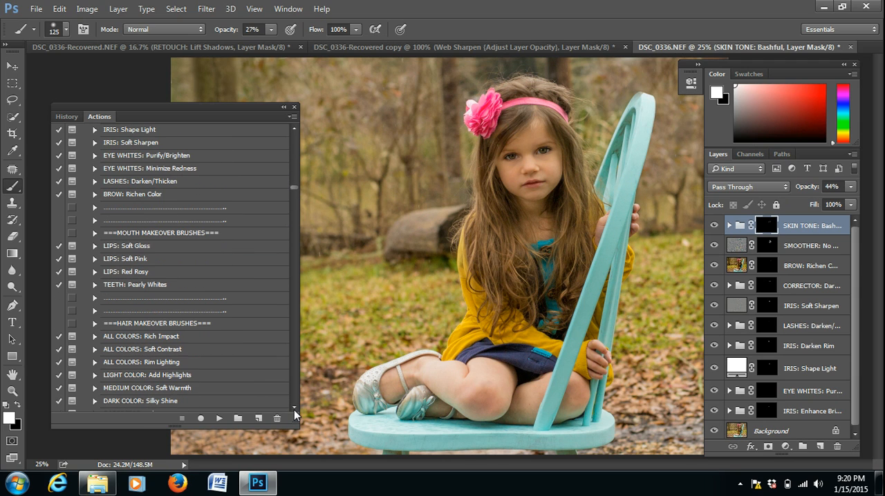
pyautogui.click(136, 274)
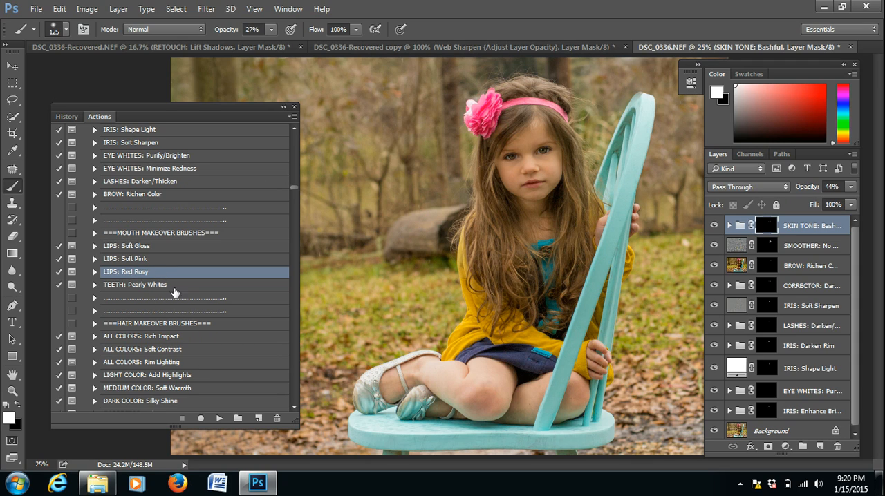
pyautogui.click(218, 419)
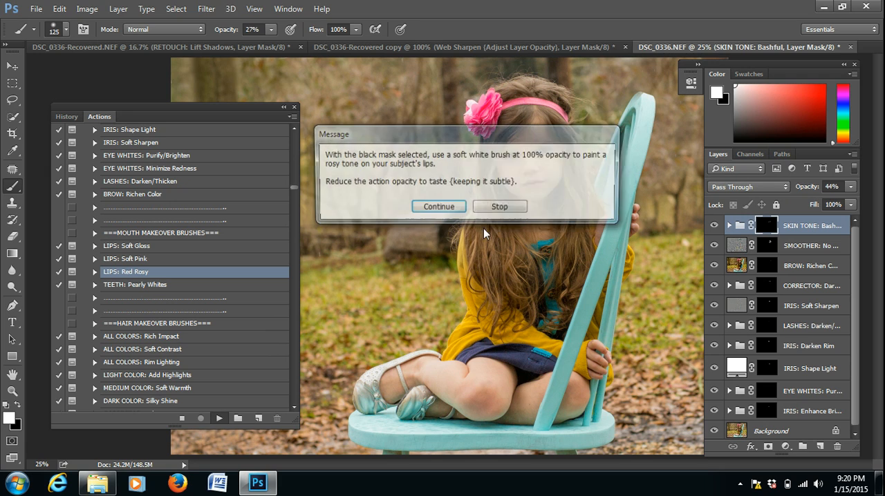
pyautogui.click(436, 208)
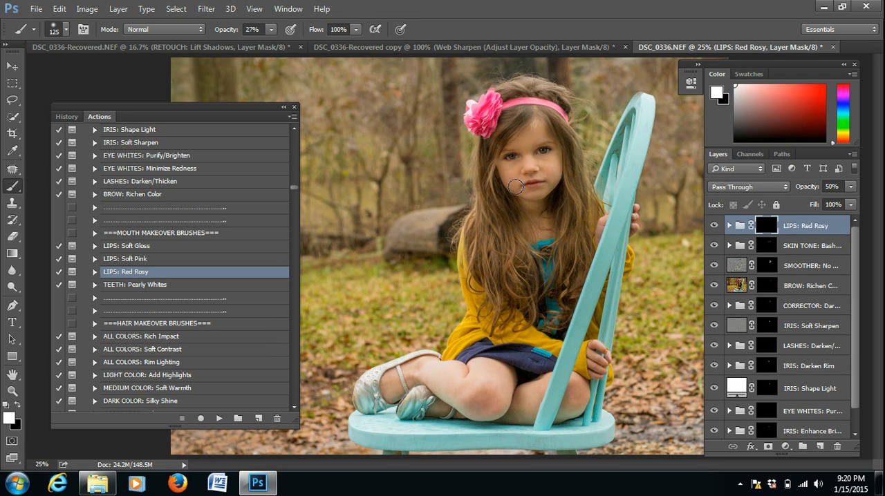
pyautogui.press('[')
pyautogui.press('[')
pyautogui.press('[')
# - Run the ALL COLORS: Rich Impact action and paint over the girl's long hair on its mask with the brush enlarged to 150 px
pyautogui.click(167, 337)
pyautogui.click(220, 418)
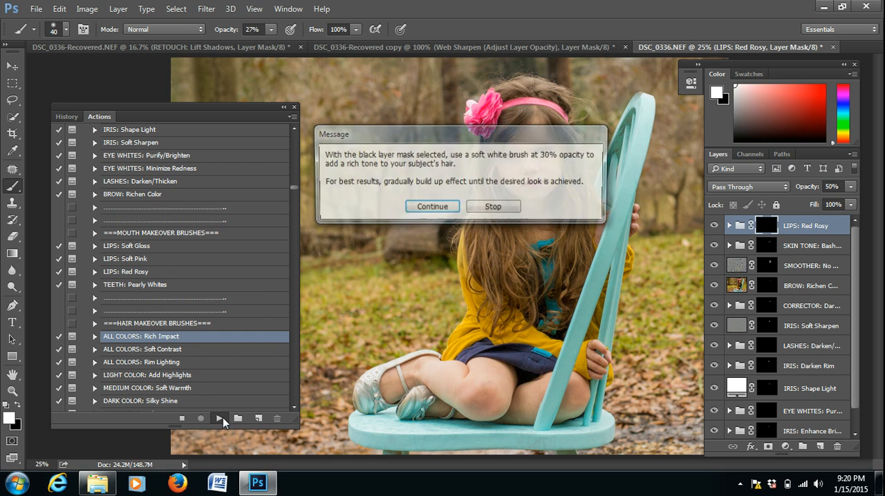
pyautogui.click(442, 206)
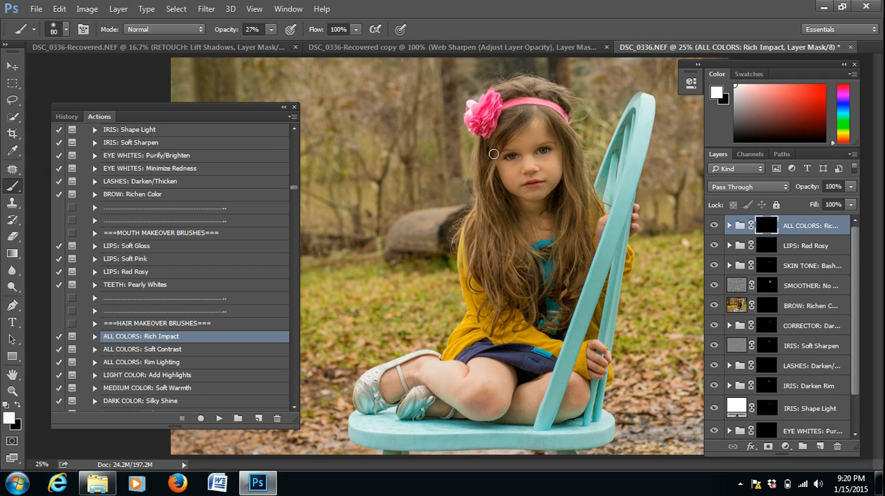
pyautogui.press(']')
pyautogui.press(']')
pyautogui.press(']')
pyautogui.press(']')
pyautogui.moveTo(486, 159); pyautogui.dragTo(519, 117)
pyautogui.moveTo(573, 146)
pyautogui.mouseDown()
pyautogui.moveTo(551, 115)
pyautogui.moveTo(517, 118)
pyautogui.moveTo(484, 181)
pyautogui.moveTo(492, 222)
pyautogui.mouseUp()
# - Run the CORRECTOR: Erase Flyaways action from the hair makeover set
pyautogui.click(295, 407)
pyautogui.click(295, 408)
pyautogui.click(296, 408)
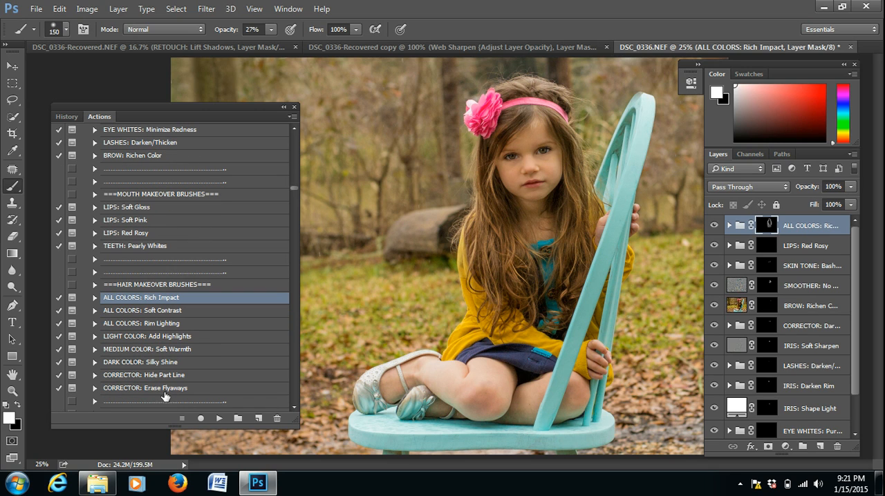
pyautogui.click(164, 391)
pyautogui.click(219, 419)
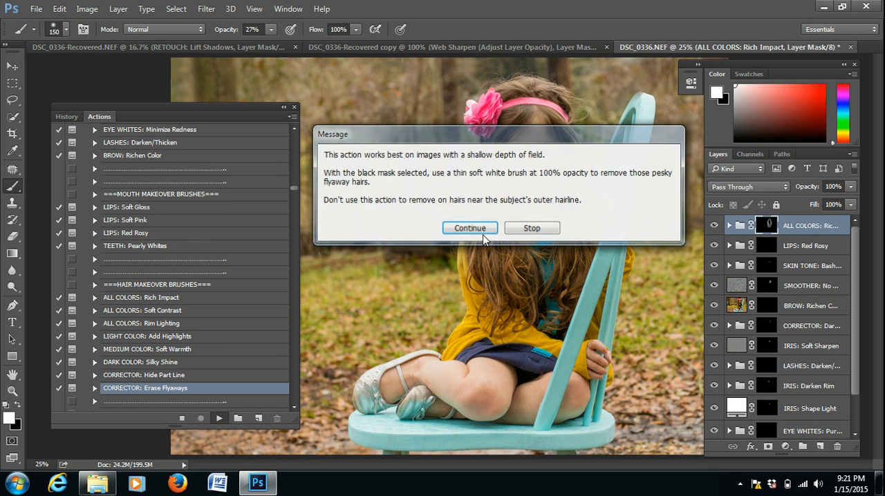
pyautogui.click(488, 230)
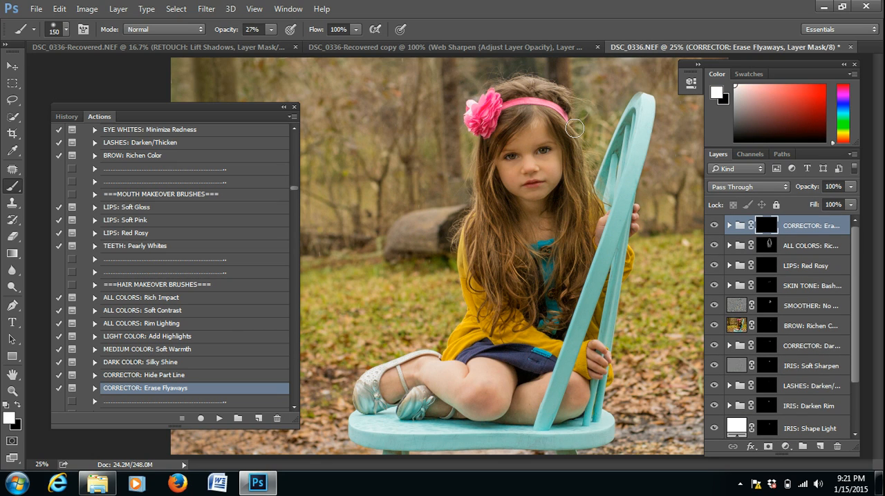
# - Shrink the brush to 45 px and raise its opacity to 74% for painting out flyaway hairs on the corrector mask
pyautogui.press('[')
pyautogui.press('[')
pyautogui.press('[')
pyautogui.press('[')
pyautogui.moveTo(222, 32); pyautogui.dragTo(237, 32)
pyautogui.moveTo(234, 29); pyautogui.dragTo(250, 31)
# - Slightly lower the SMOOTHER: No Detail layer's opacity and select the IRIS: Shape Light layer
pyautogui.click(294, 407)
pyautogui.click(294, 407)
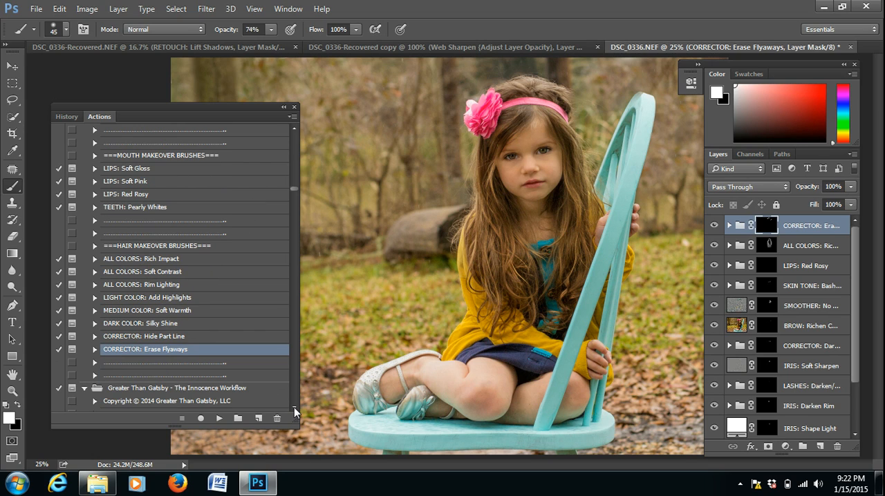
pyautogui.click(294, 407)
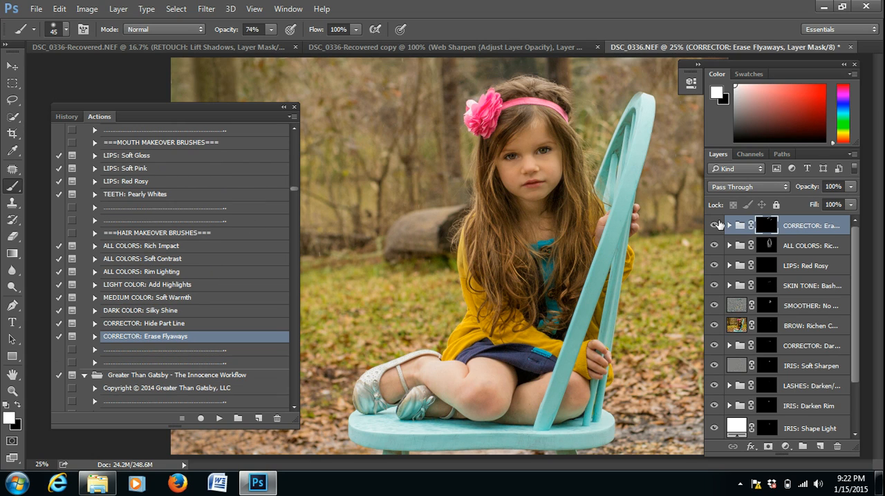
pyautogui.click(814, 287)
pyautogui.click(813, 309)
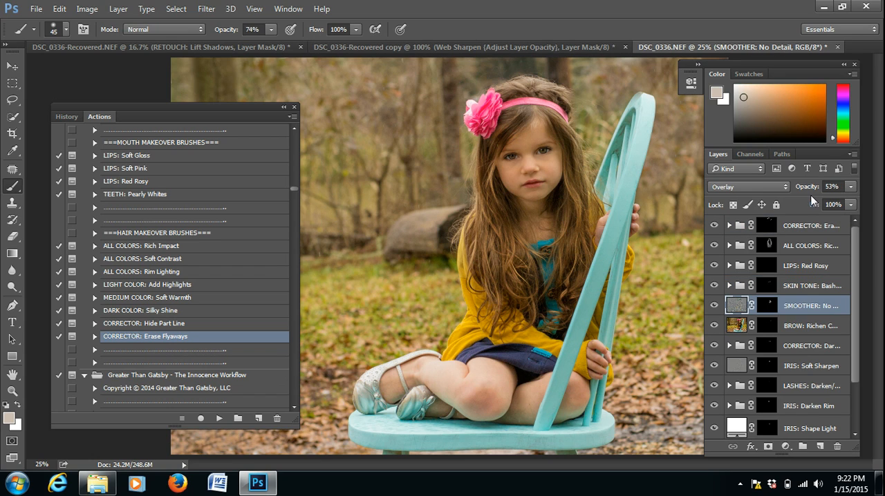
pyautogui.moveTo(812, 191); pyautogui.dragTo(802, 191)
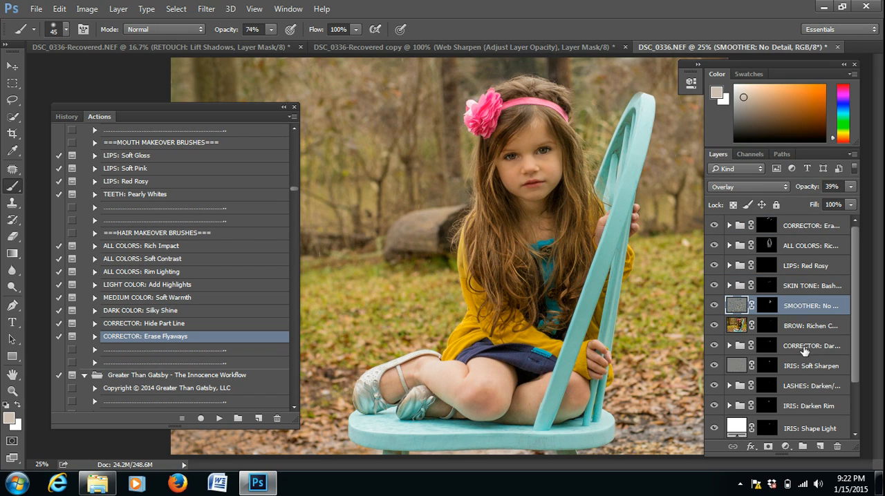
pyautogui.click(820, 432)
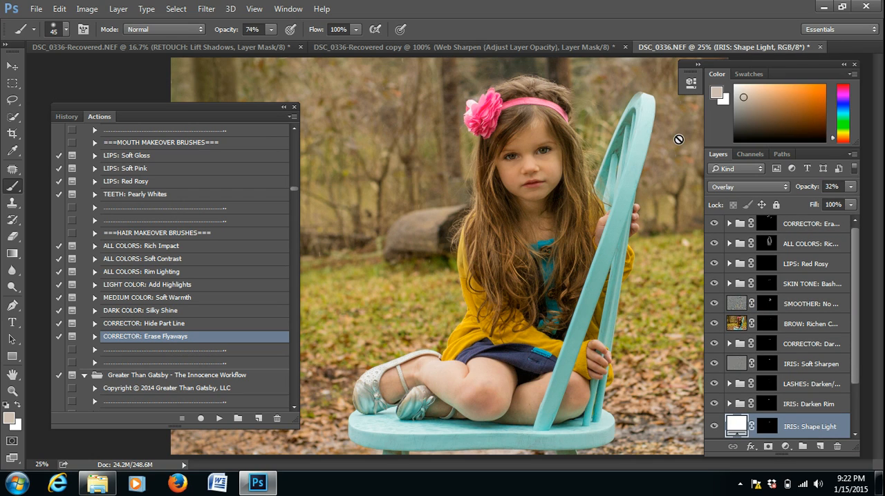